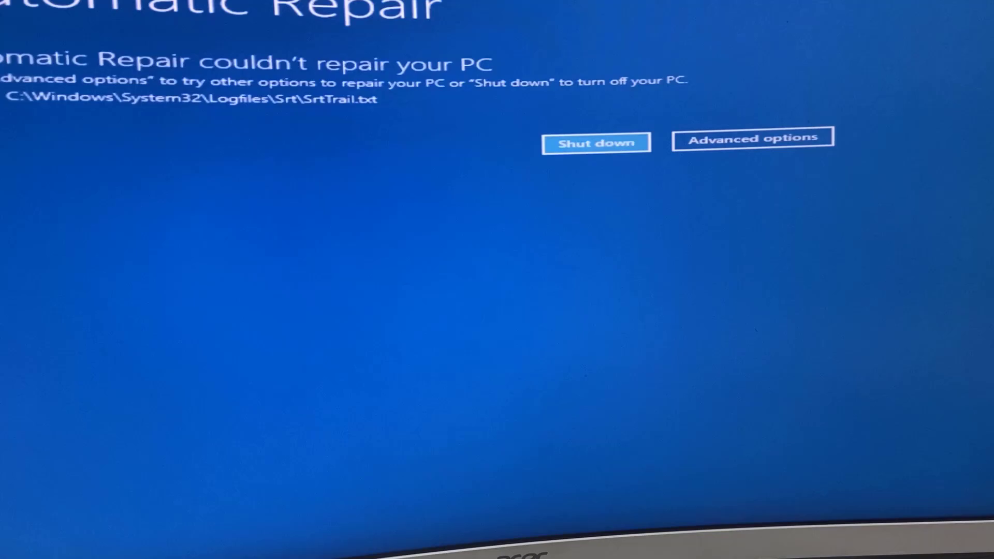
Step: Go through Advanced options > Troubleshoot > Advanced options to the recovery Command Prompt
key(Tab)
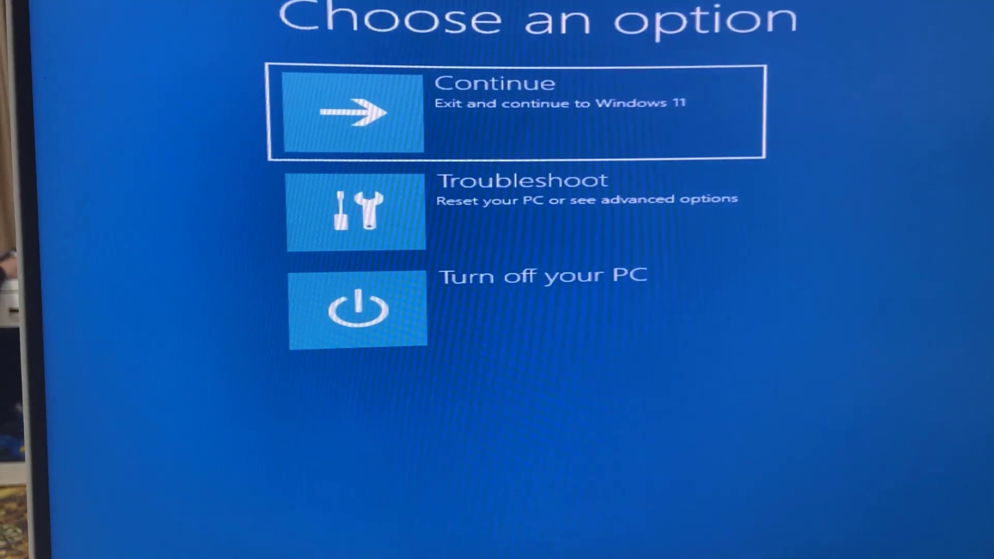
key(Down)
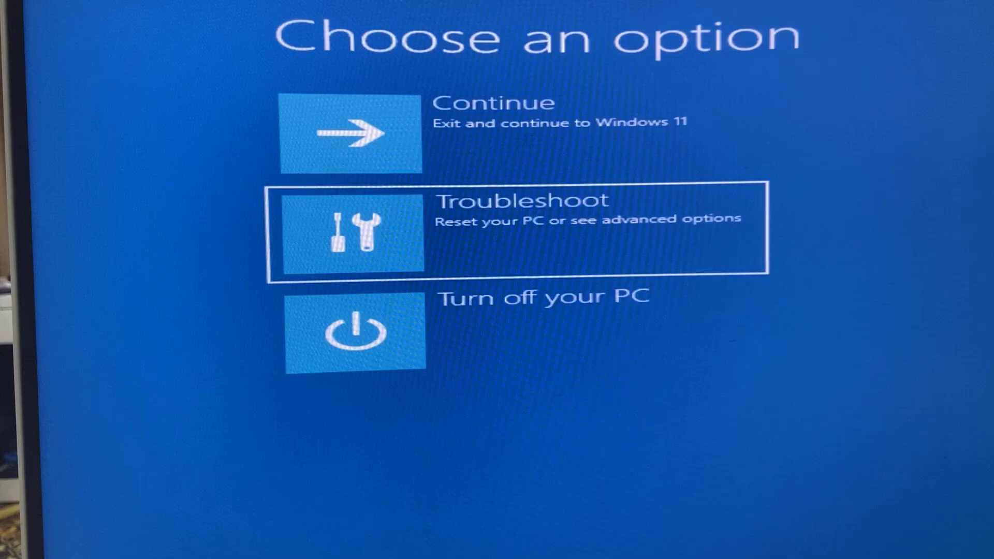
key(Return)
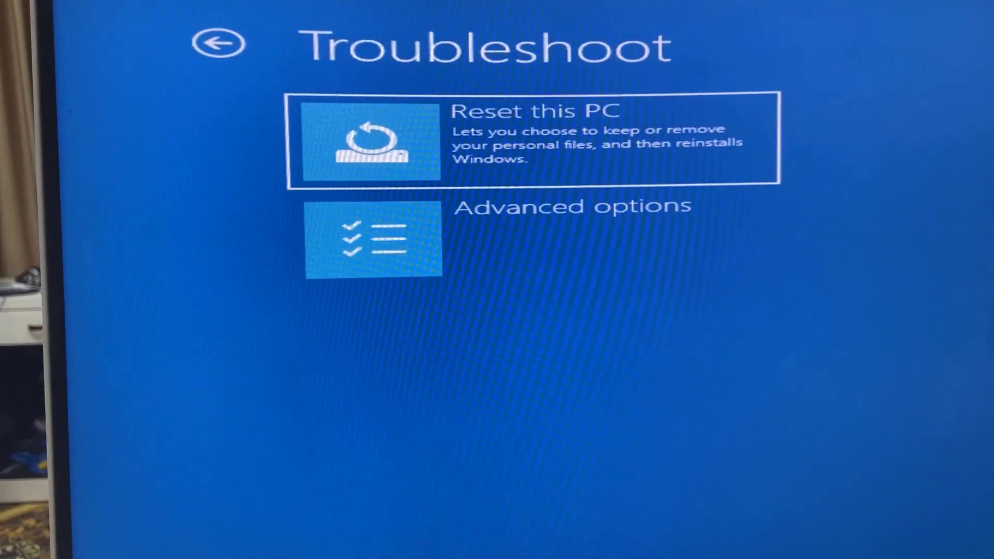
key(Down)
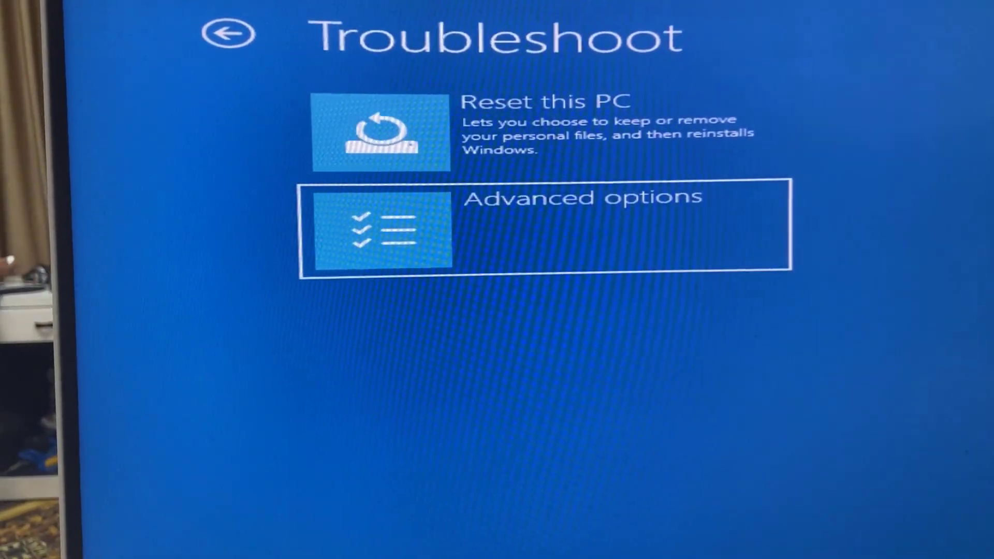
key(Return)
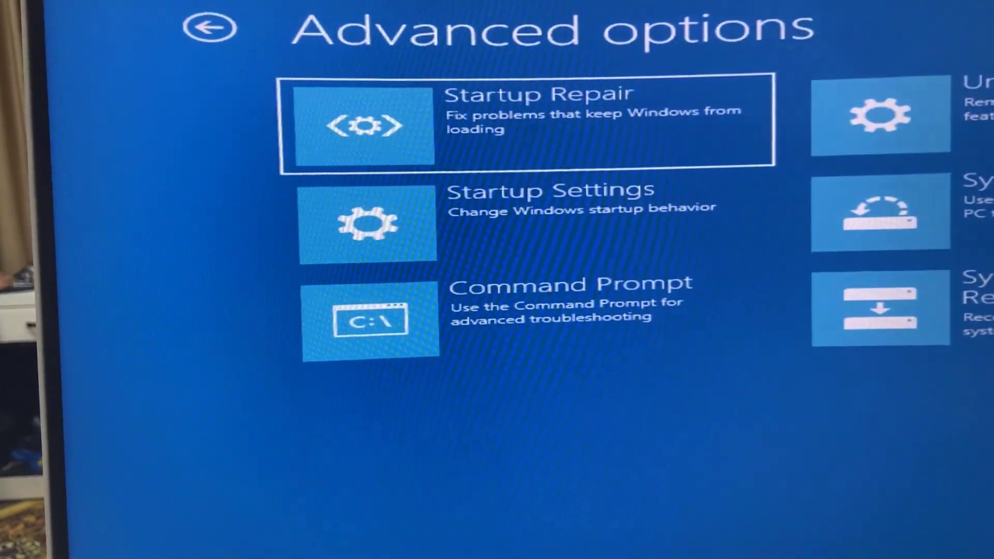
key(Down)
key(Down)
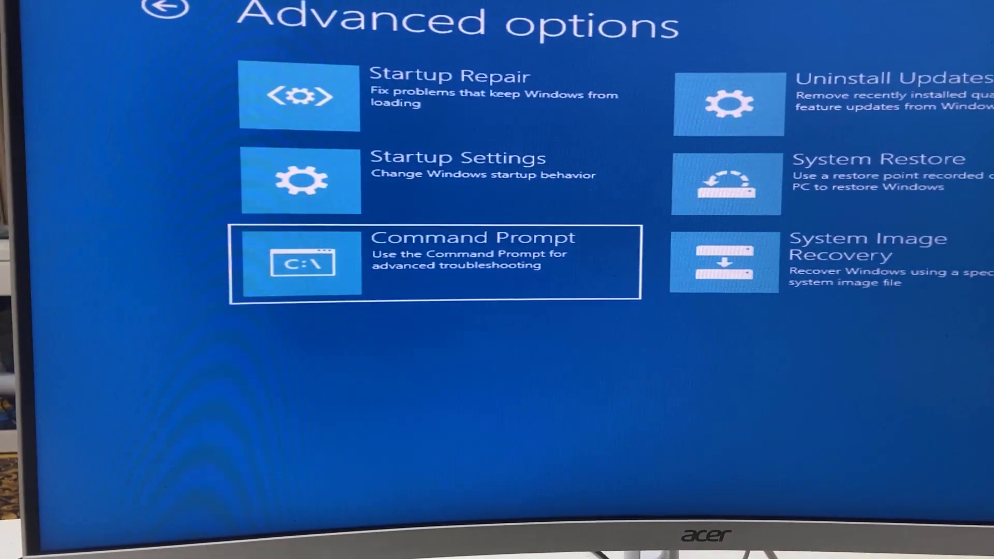
key(Return)
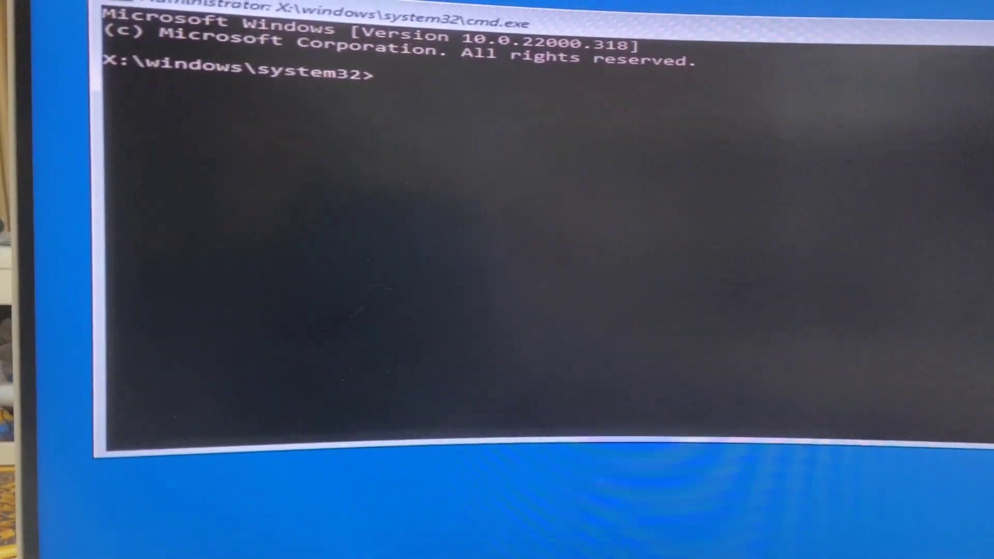
text(b)
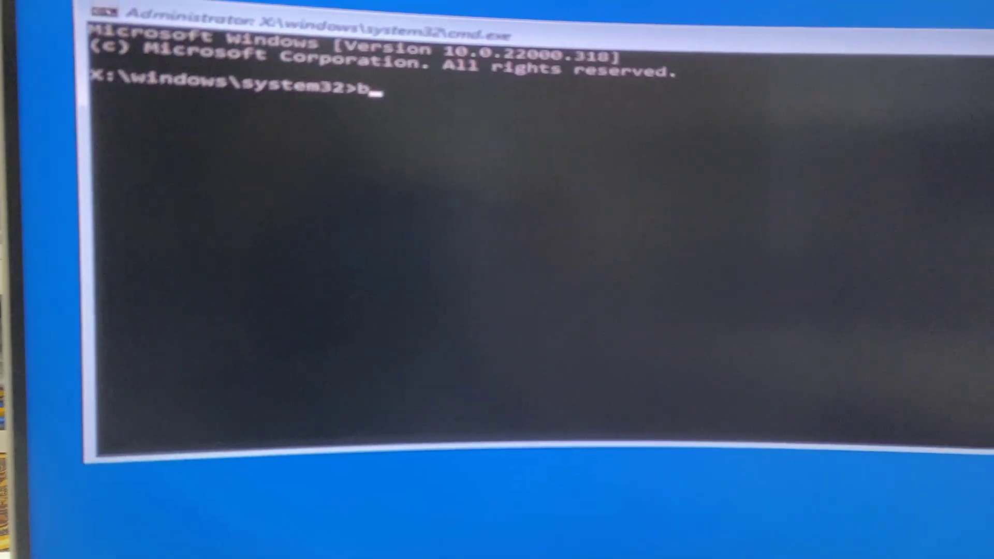
text(ootr)
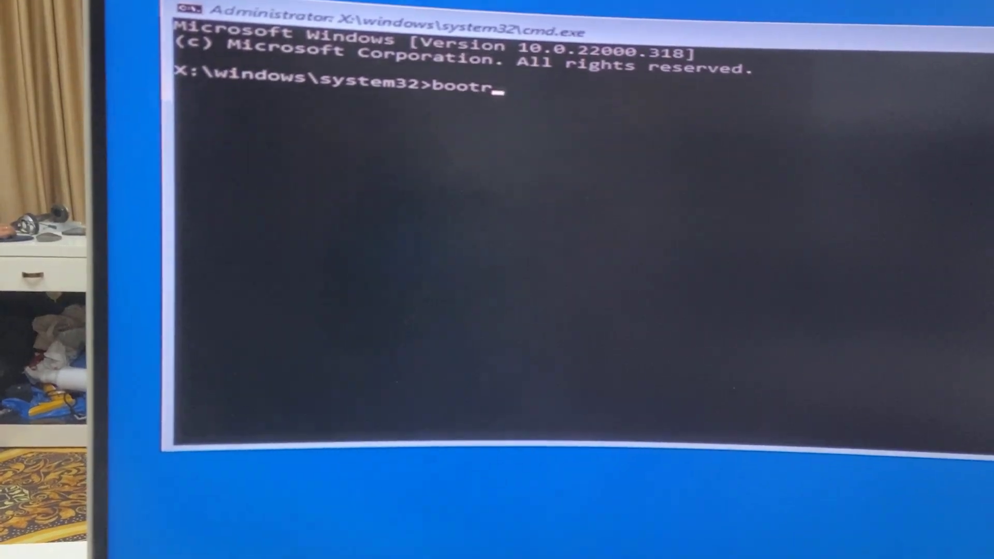
text(ec /)
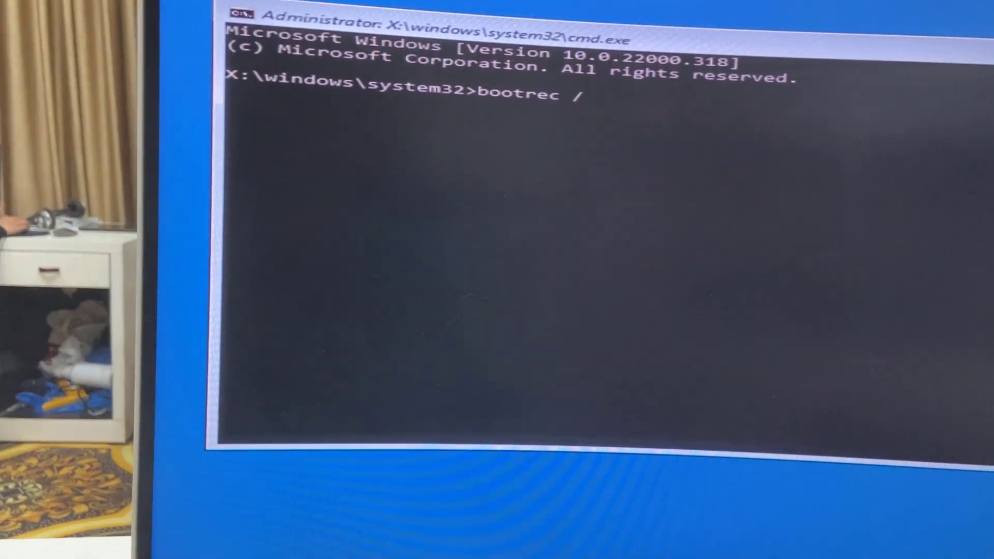
text(fi)
Step: Run bootrec /fixmbr, /fixboot and /rebuildbcd in the recovery Command Prompt
key(BackSpace)
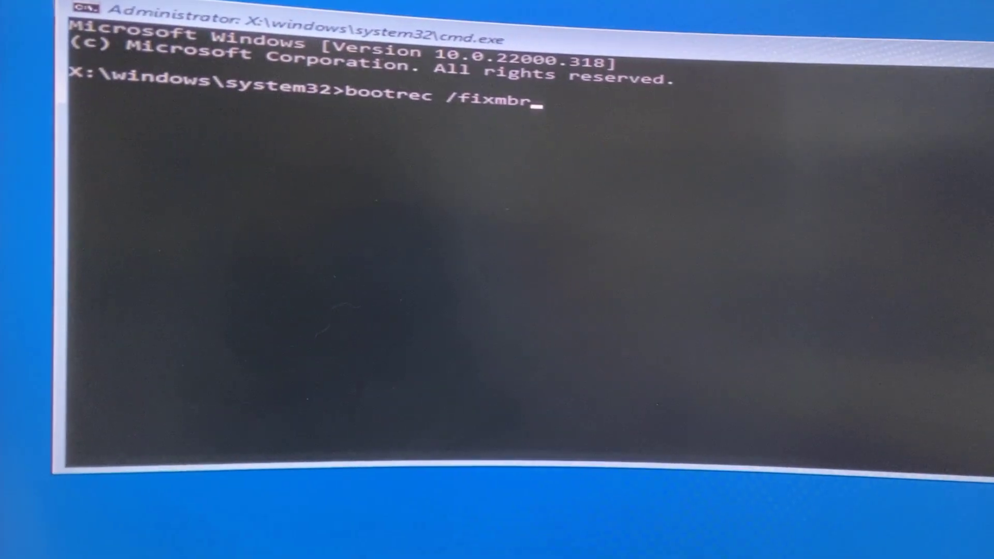
key(Return)
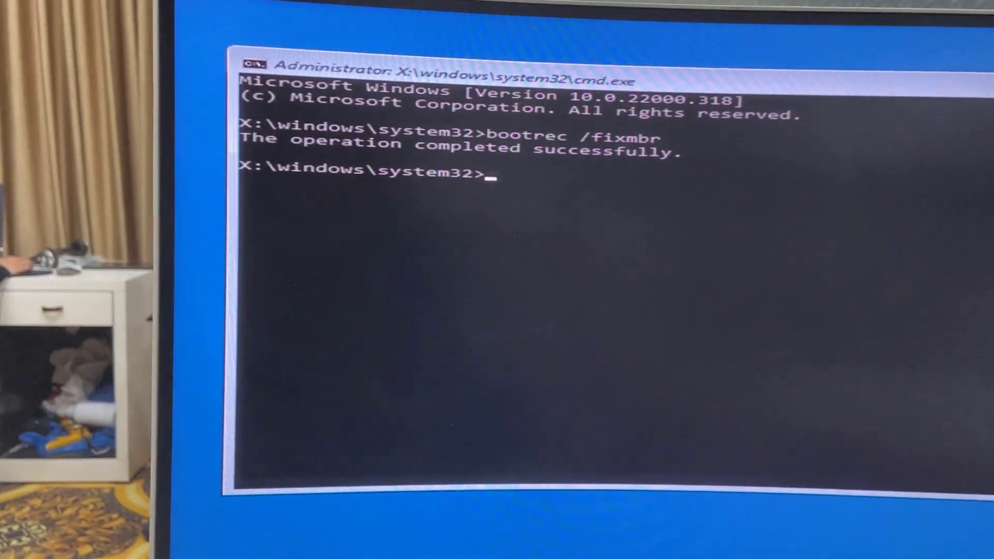
text(bootr)
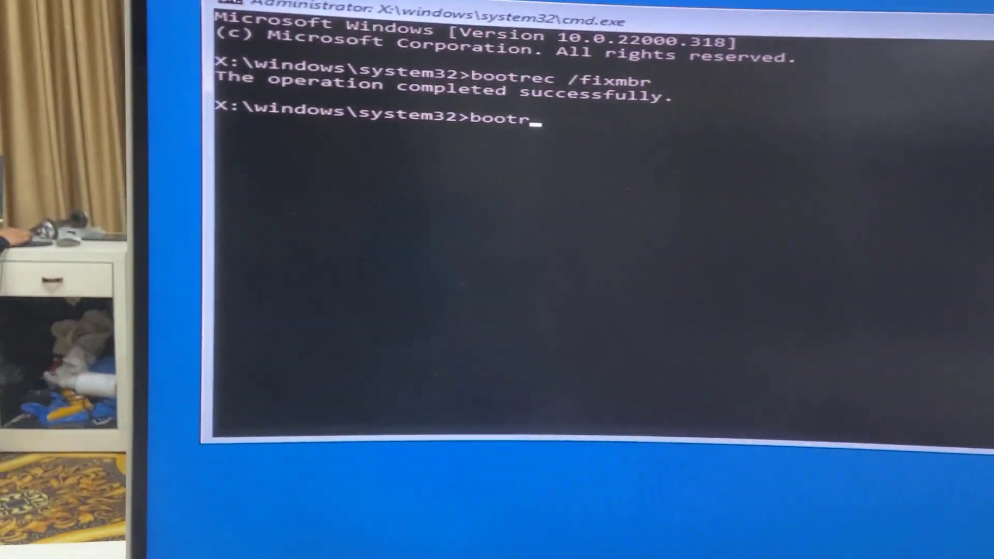
text(ec/fixboot)
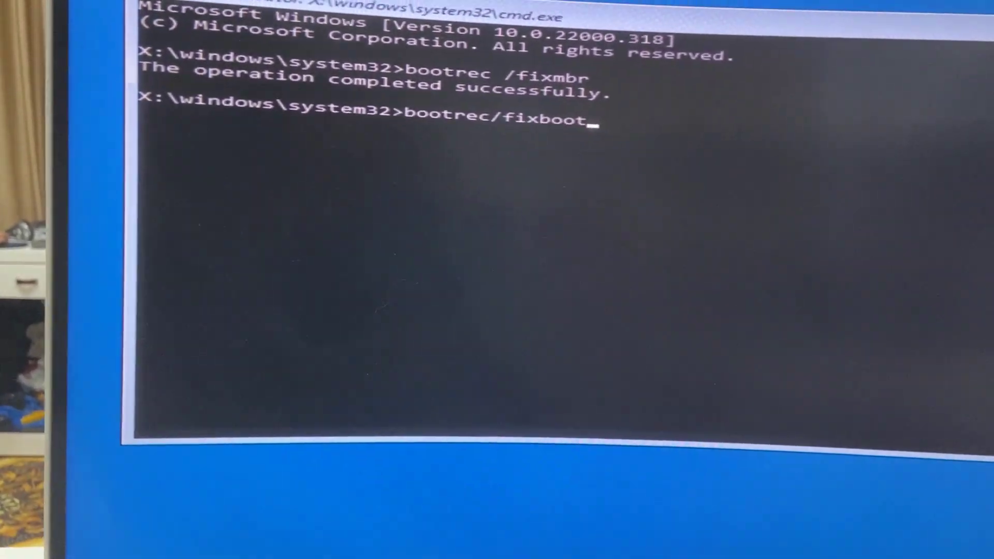
key(Return)
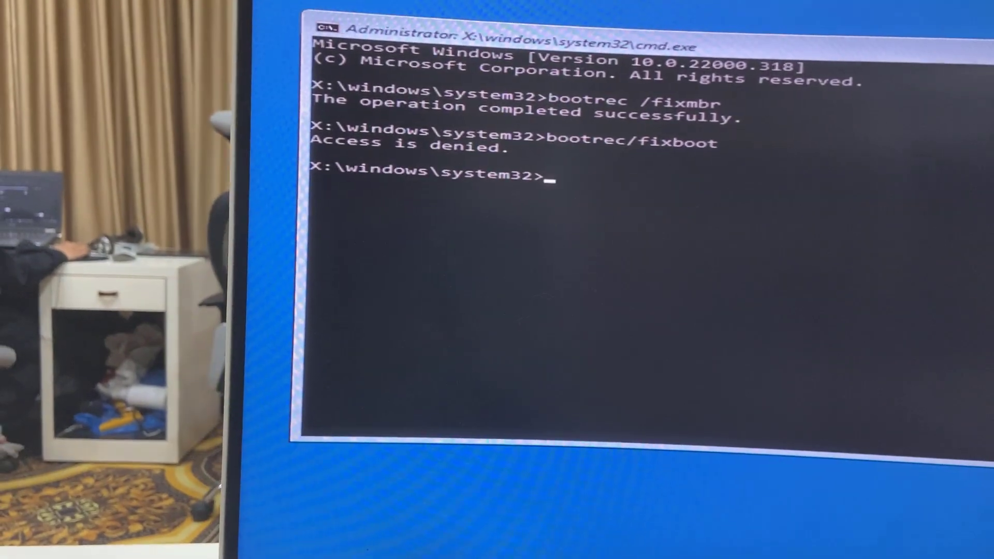
text(bootr)
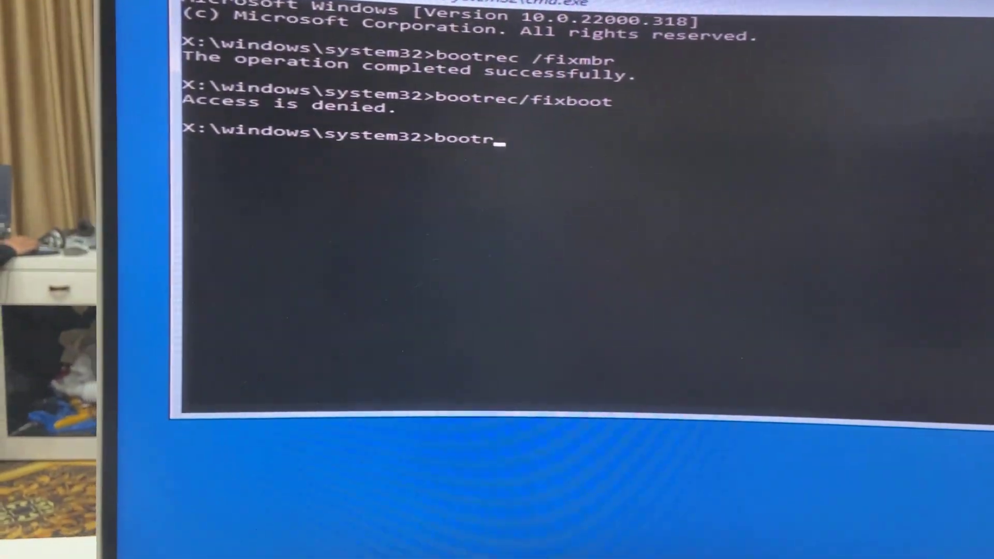
text(ec)
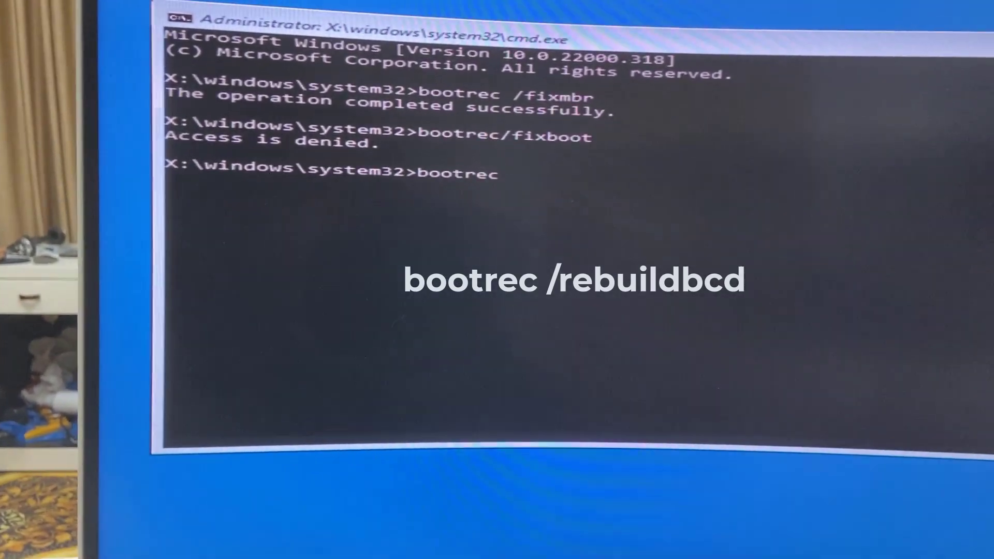
text( /reb)
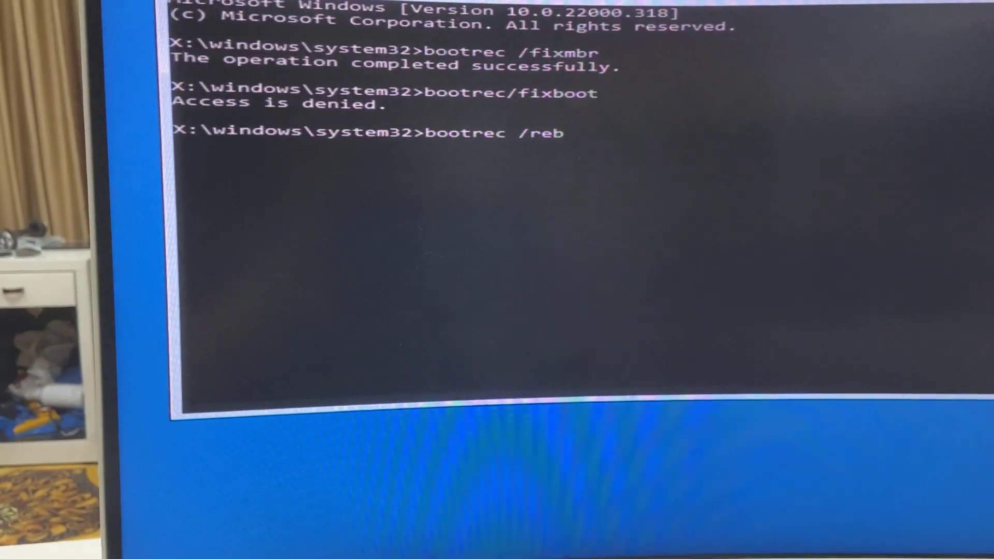
text(ui)
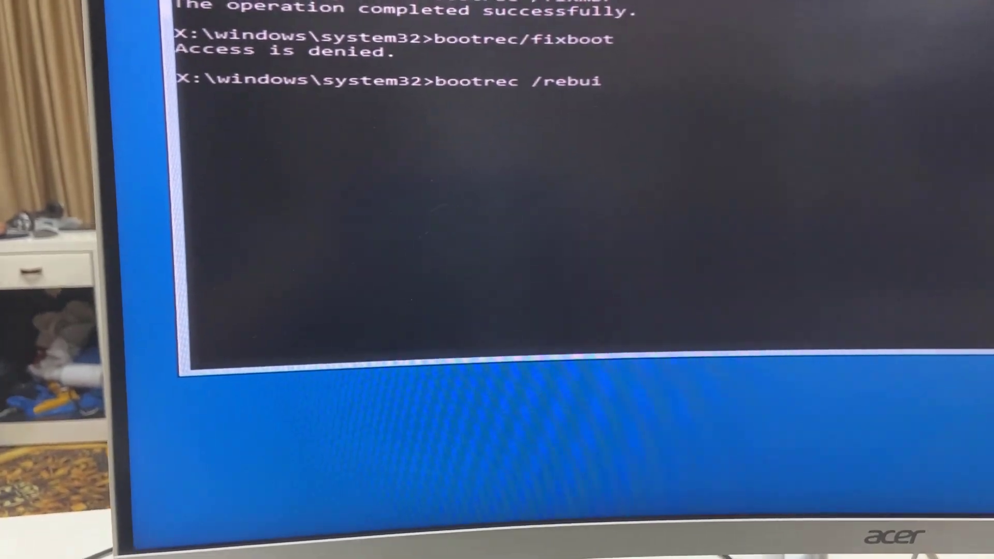
text(ldbc)
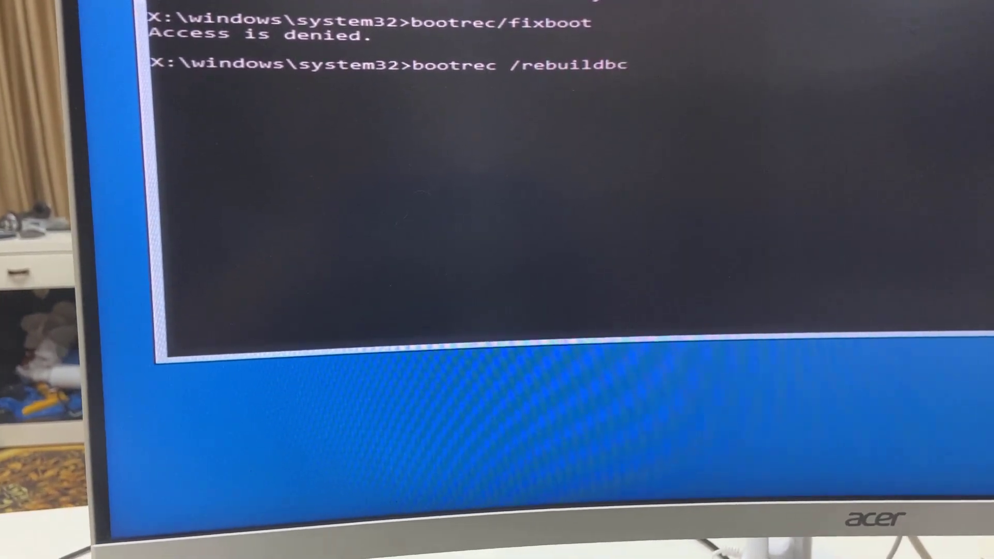
text(d)
key(Return)
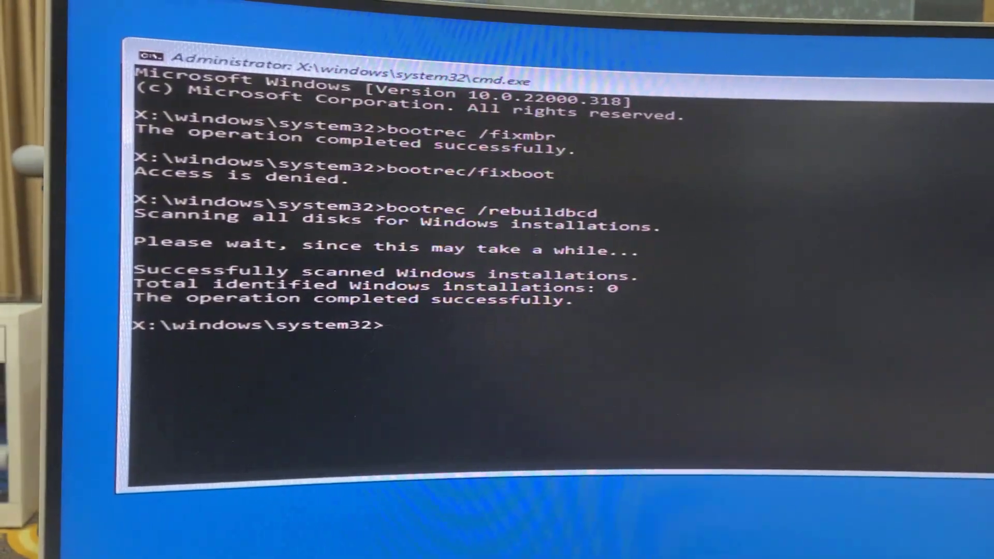
text(ch)
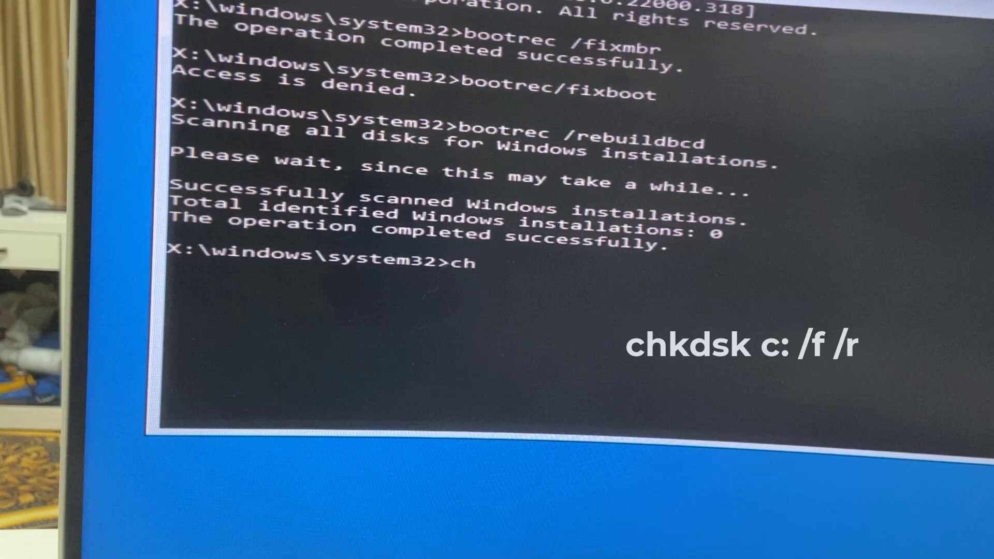
text(k)
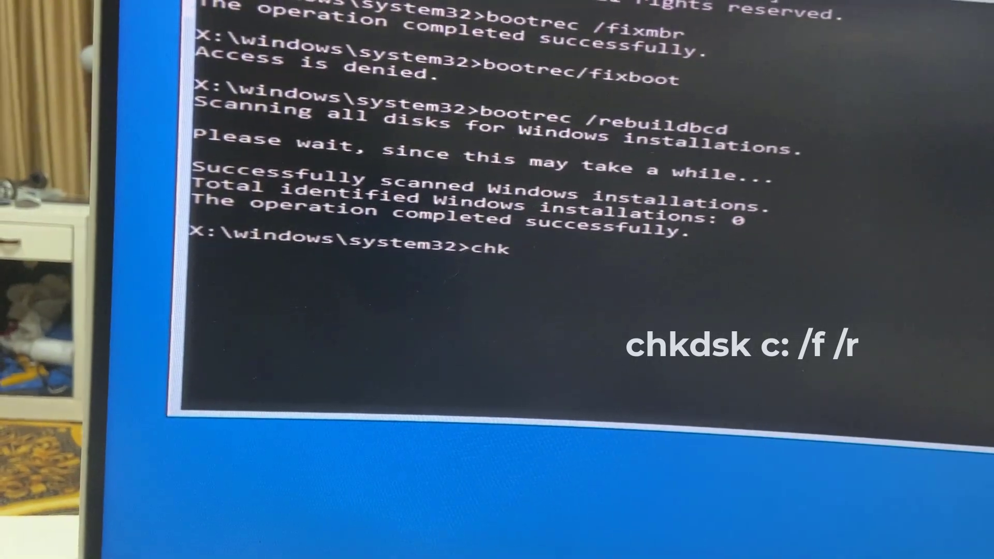
text(ds)
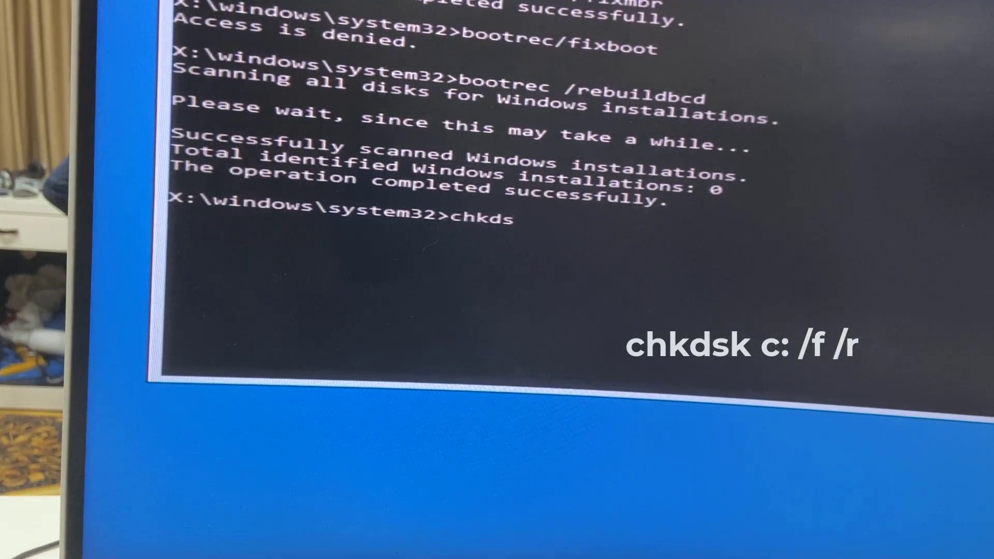
text(k)
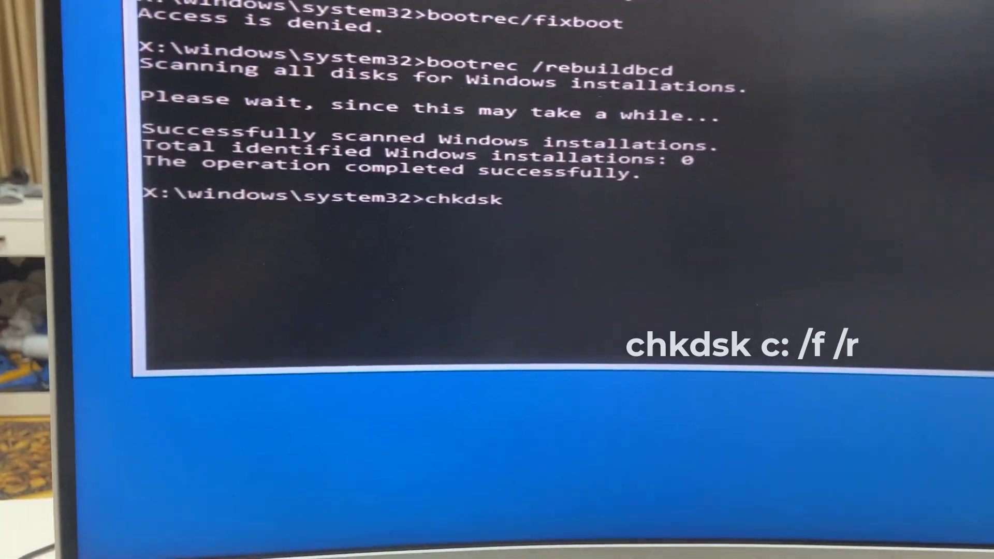
text( C)
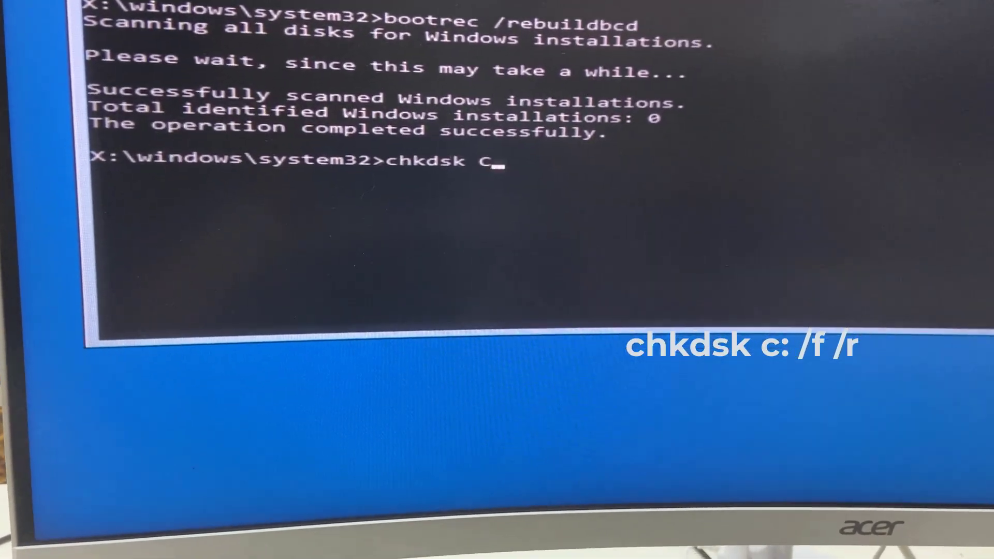
text(:)
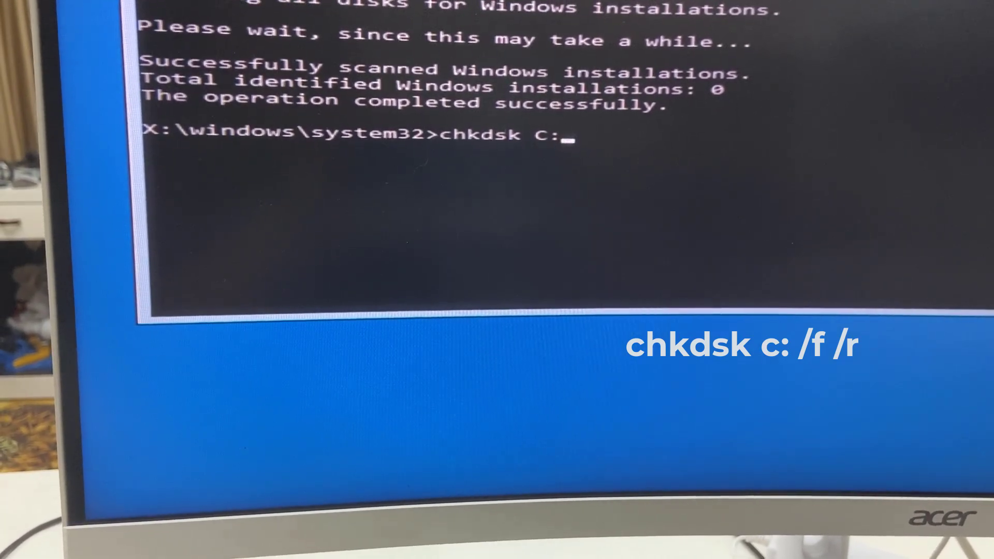
text( /f)
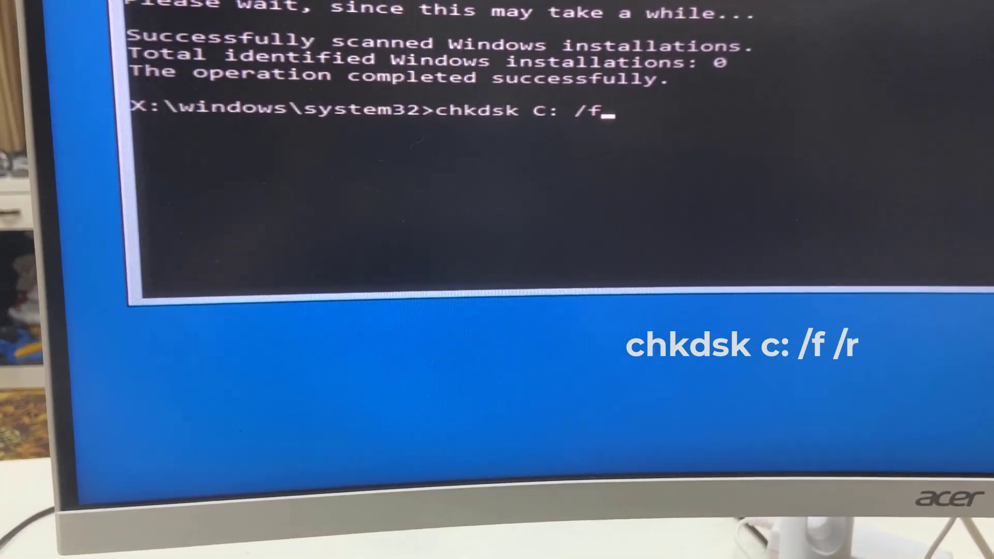
text( /)
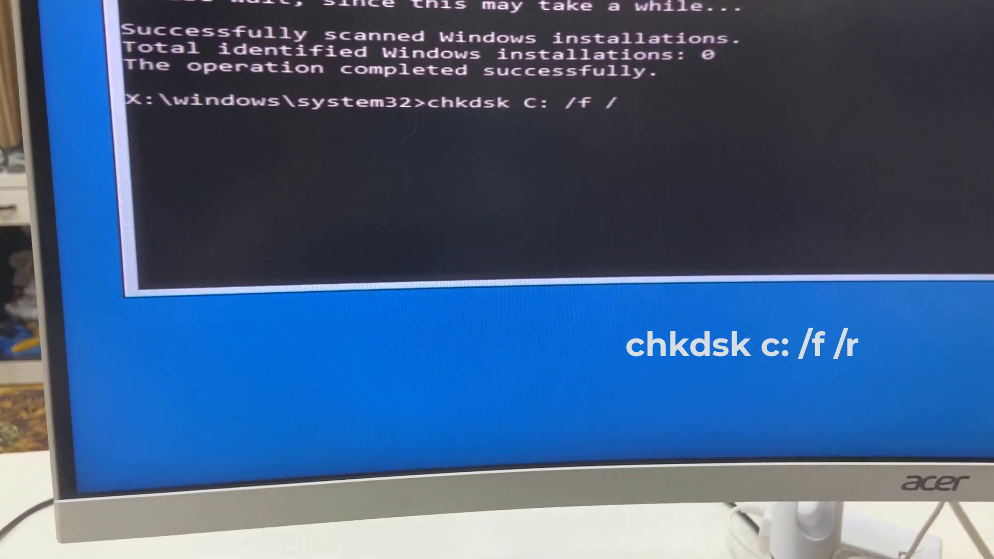
text(r)
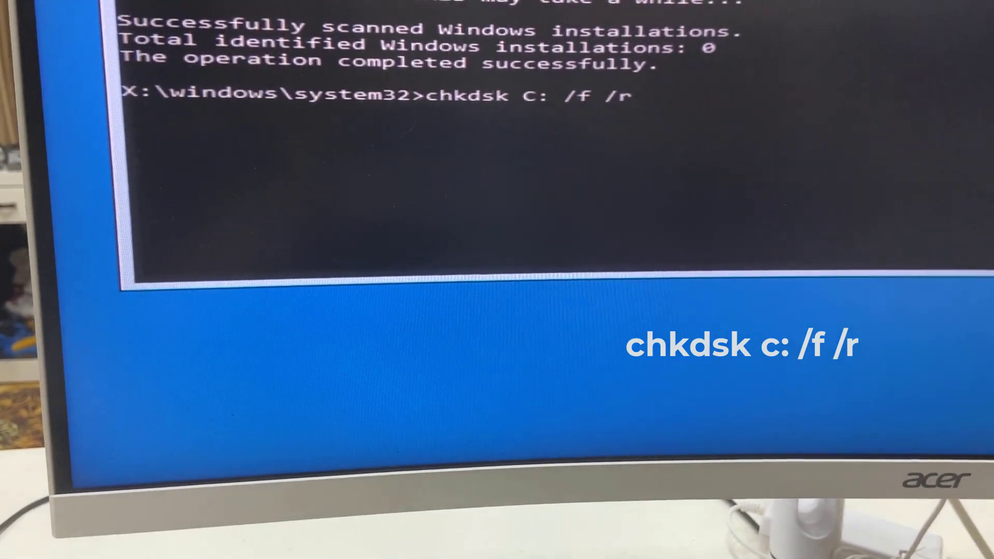
Step: Run chkdsk C: /f /r on the system drive
key(Return)
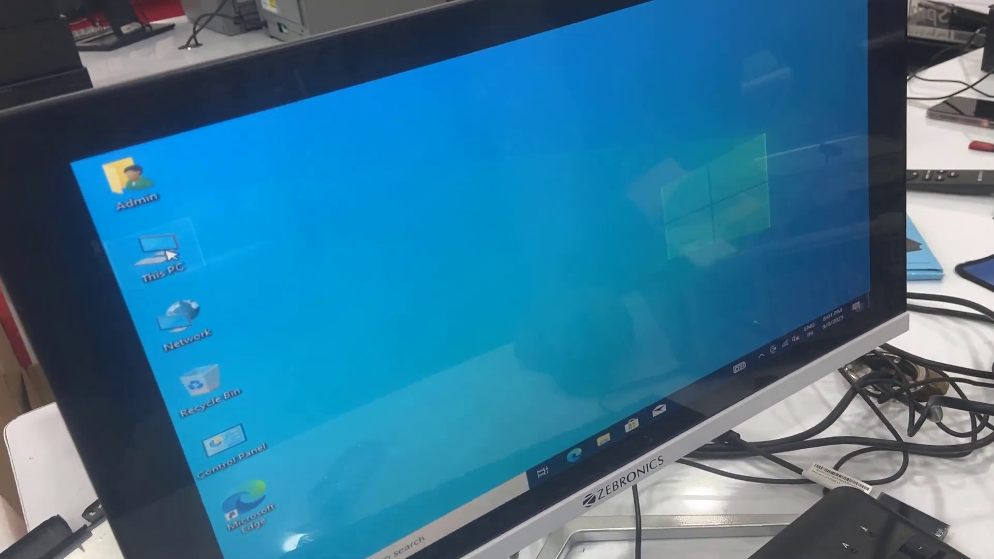
Step: Copy every item on Online (J:) and open Local Disk (E:) as the destination
double_click(170, 254)
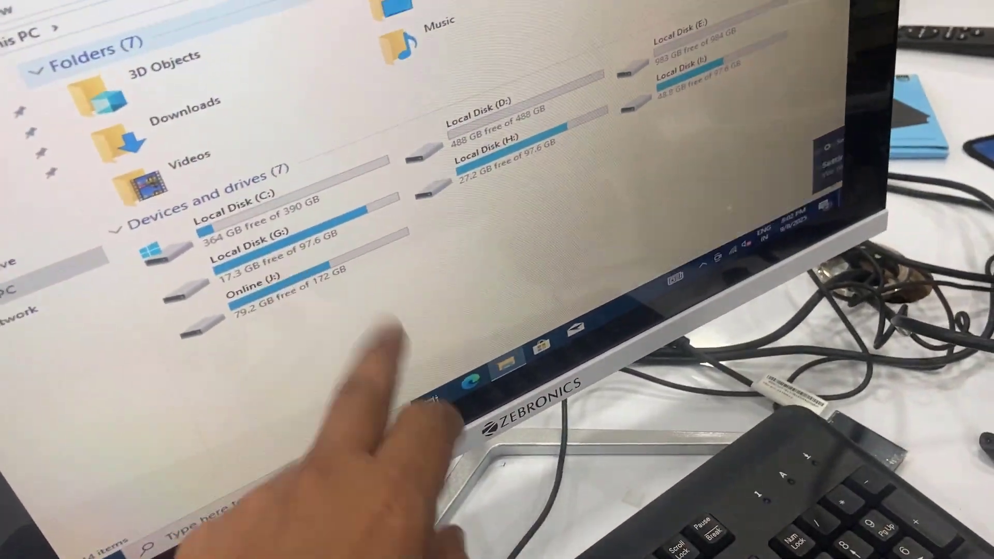
double_click(247, 288)
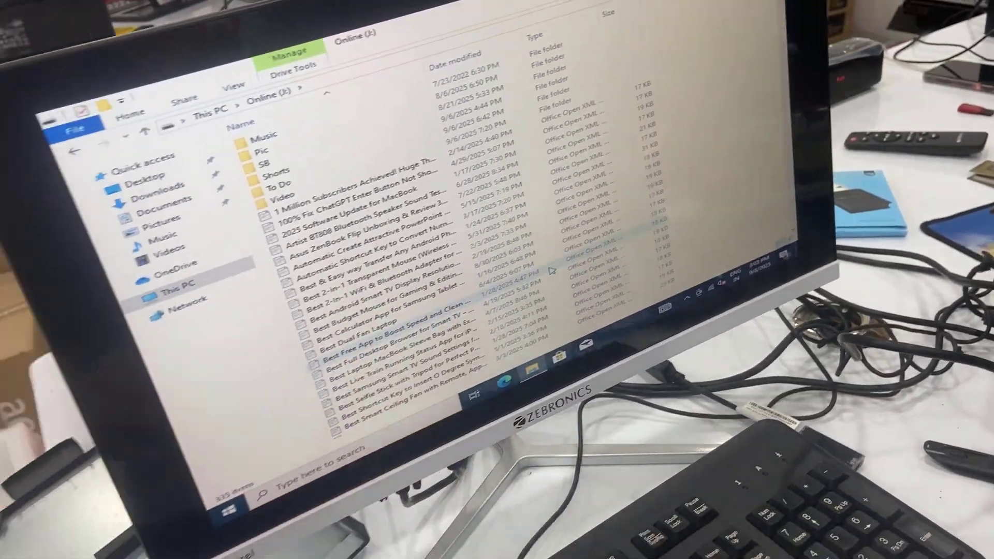
key(ctrl+a)
right_click(550, 270)
click(581, 387)
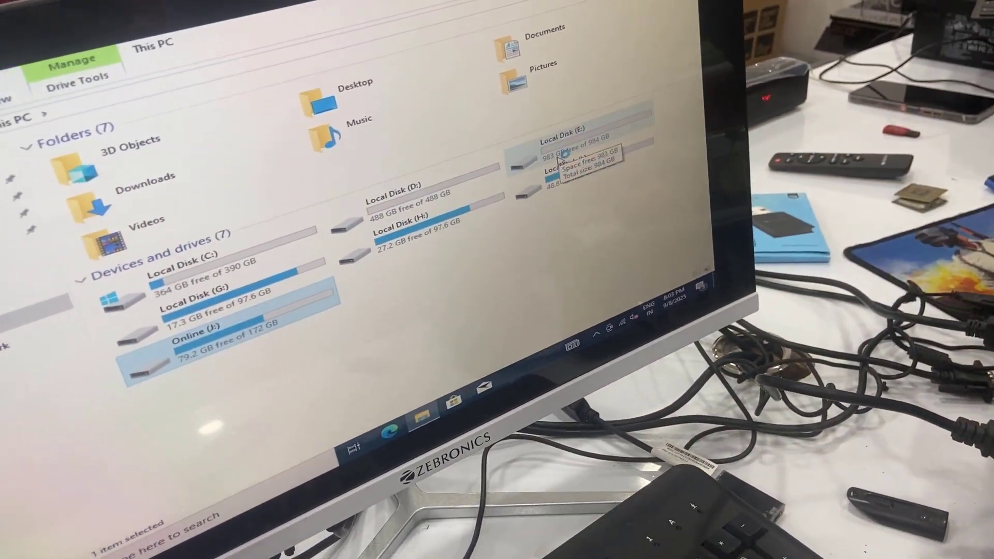
click(629, 203)
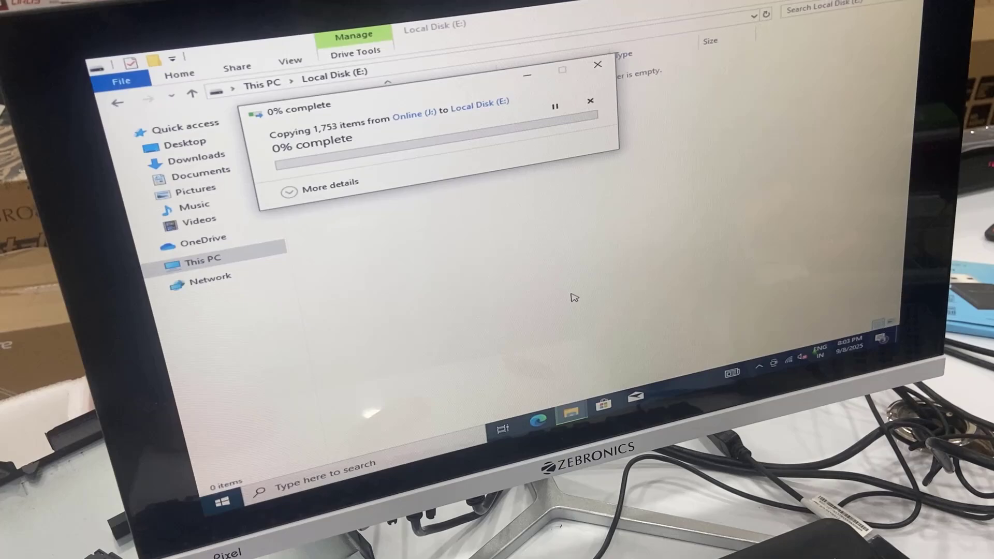